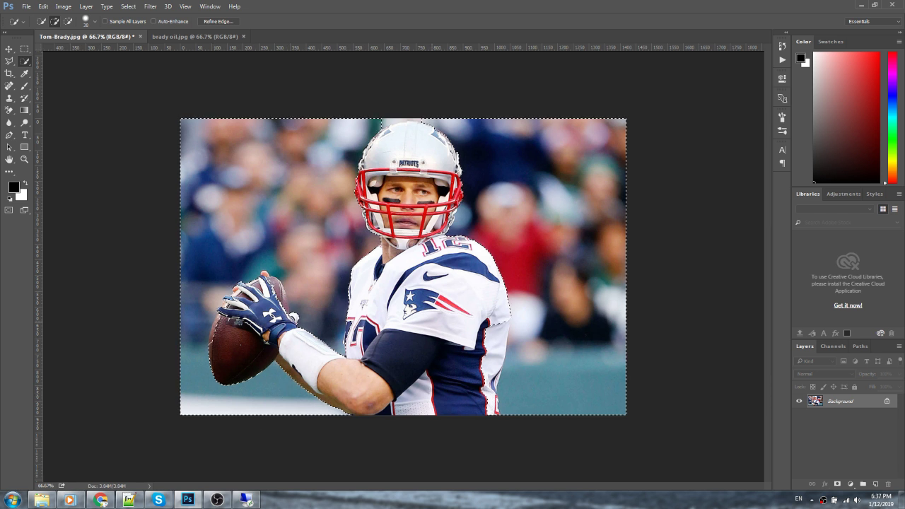
Refine the background's Quick Selection around the player, cleaning up its edge along the top of the helmet.
key("alt")
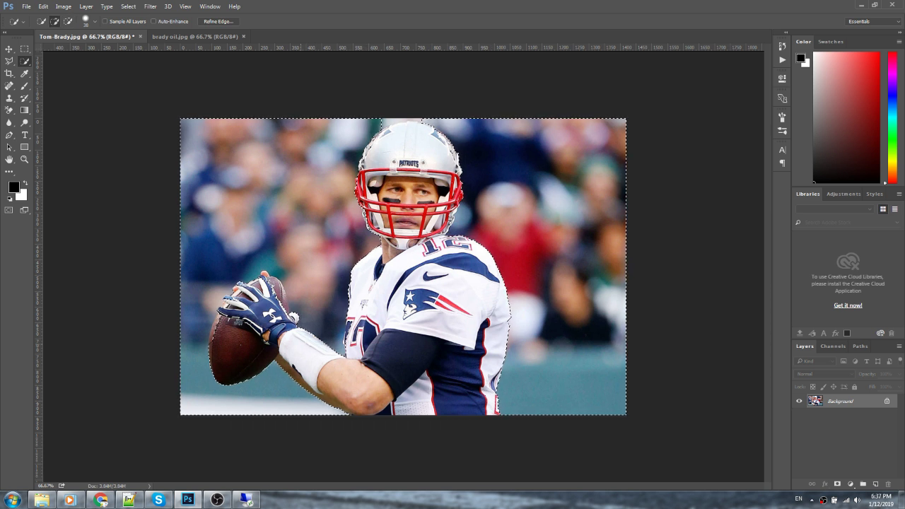
key("alt")
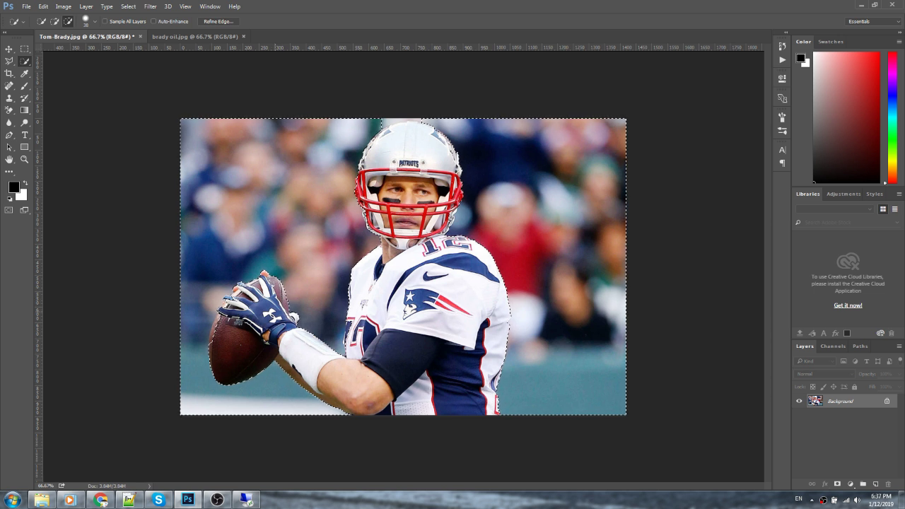
key("alt")
key("alt")
key("alt")
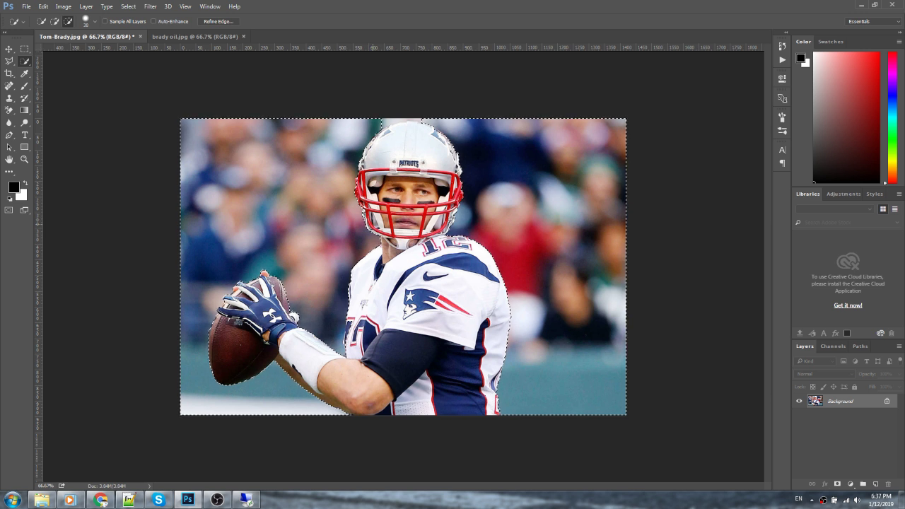
key("alt")
key("alt")
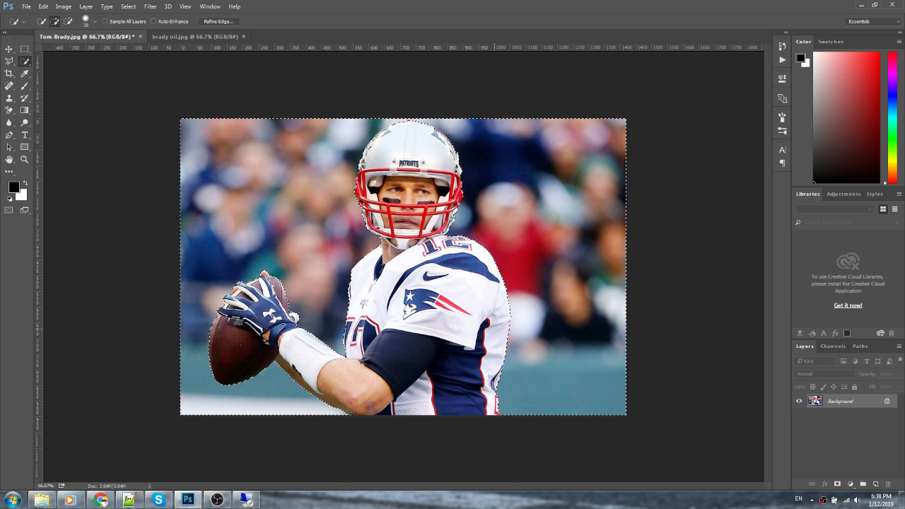
Invert the selection to the player and copy the player onto a new layer.
key("ctrl+shift+i")
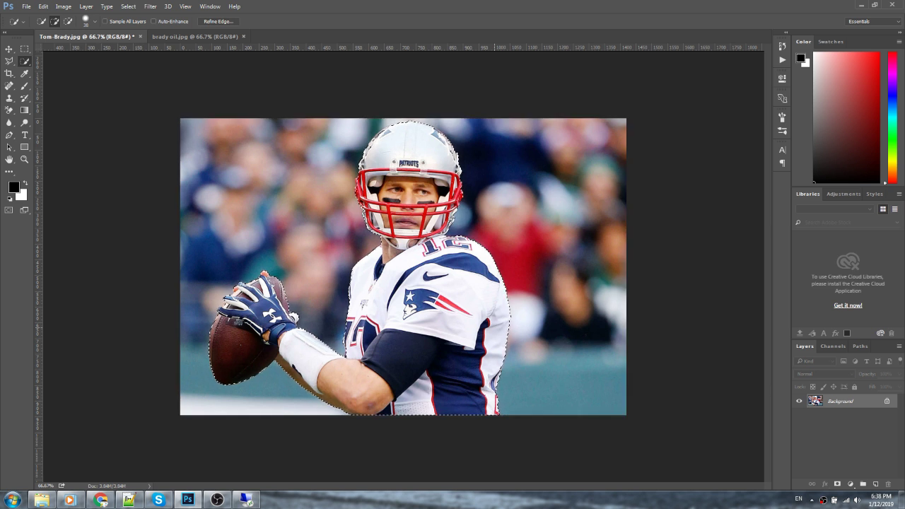
key("ctrl+j")
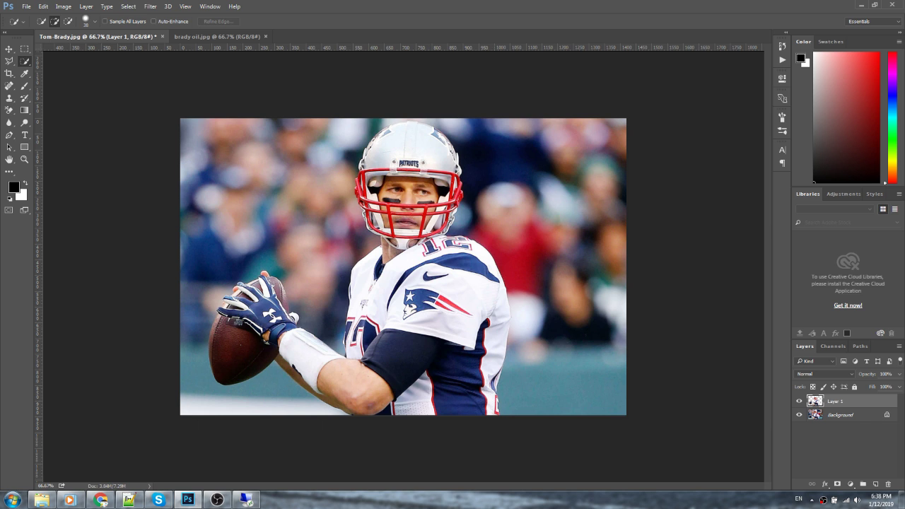
Load the copied player layer's outline as a selection, fill it with red f8000c at 100% opacity in Normal mode, and deselect.
left_click(814, 400, "ctrl")
left_click(24, 72)
key("shift+F5")
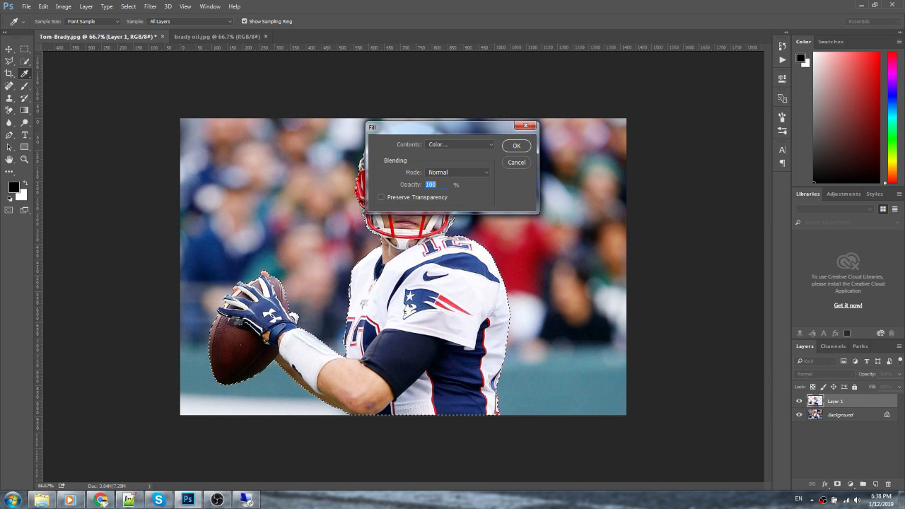
left_click(460, 144)
left_click(452, 161)
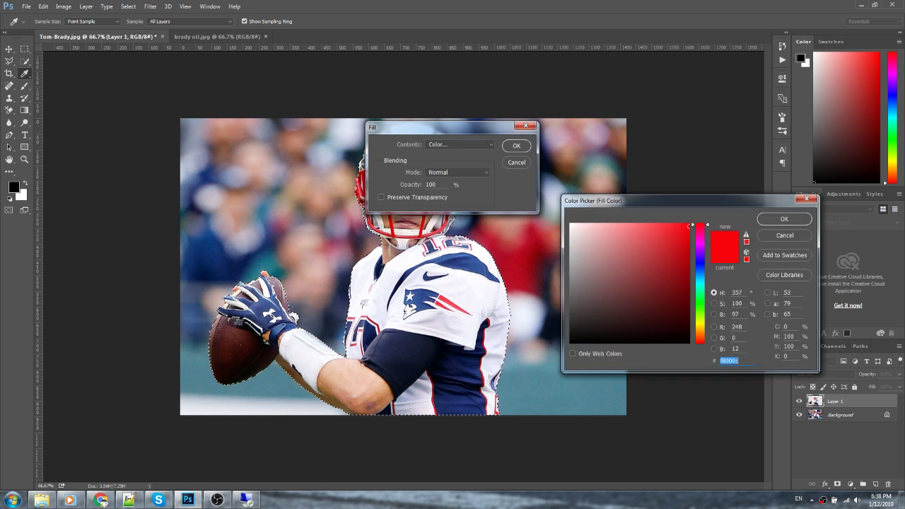
left_click(783, 220)
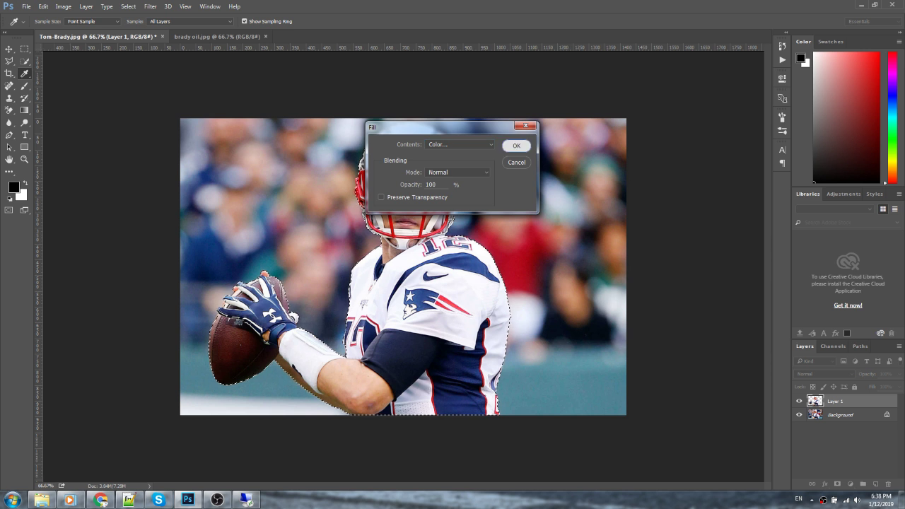
key("Return")
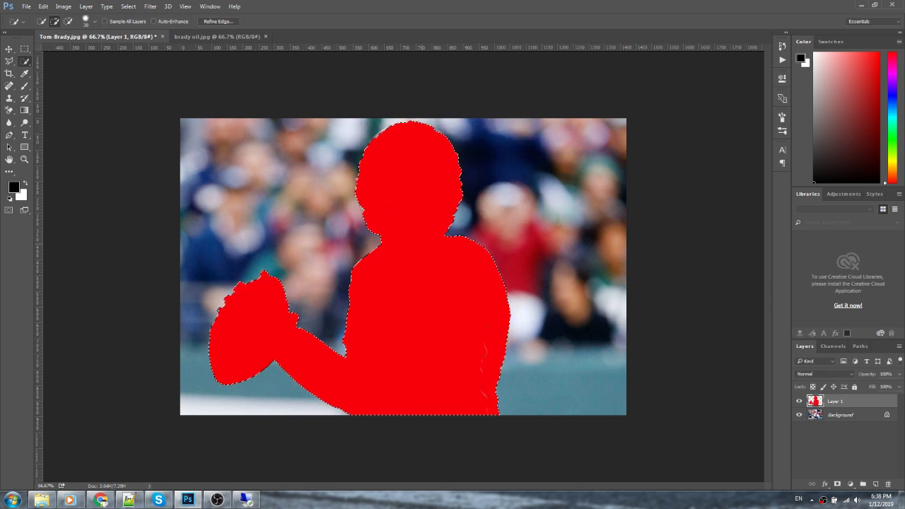
key("ctrl+d")
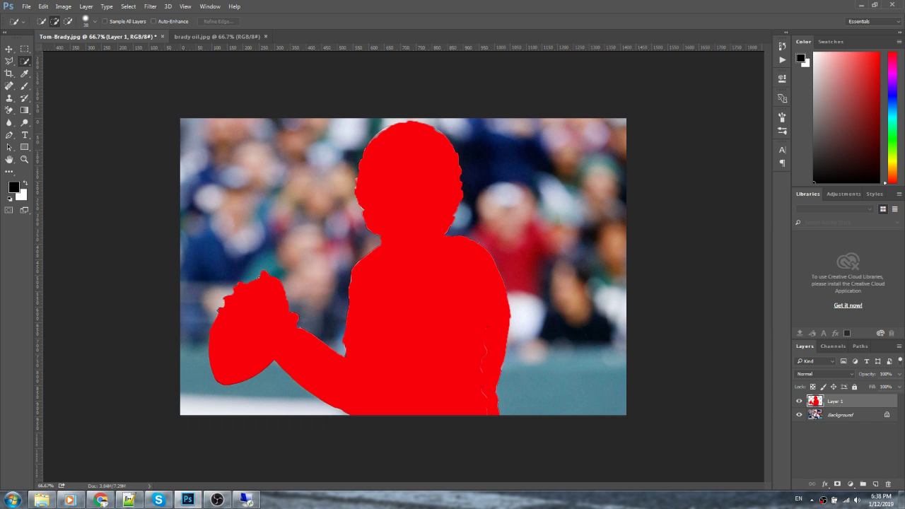
Run the Play Action from the Portrait Oil Painting Action set on the Background layer and dismiss its closing message.
left_click(841, 415)
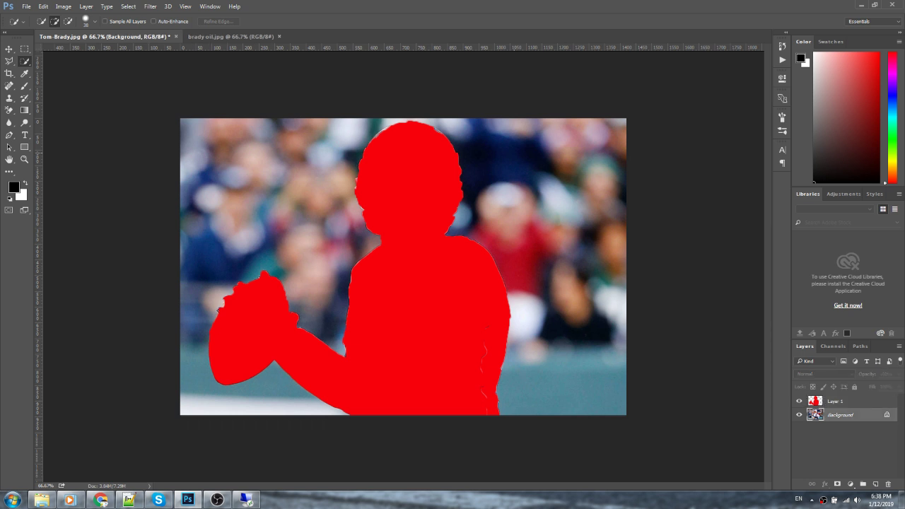
left_click(782, 45)
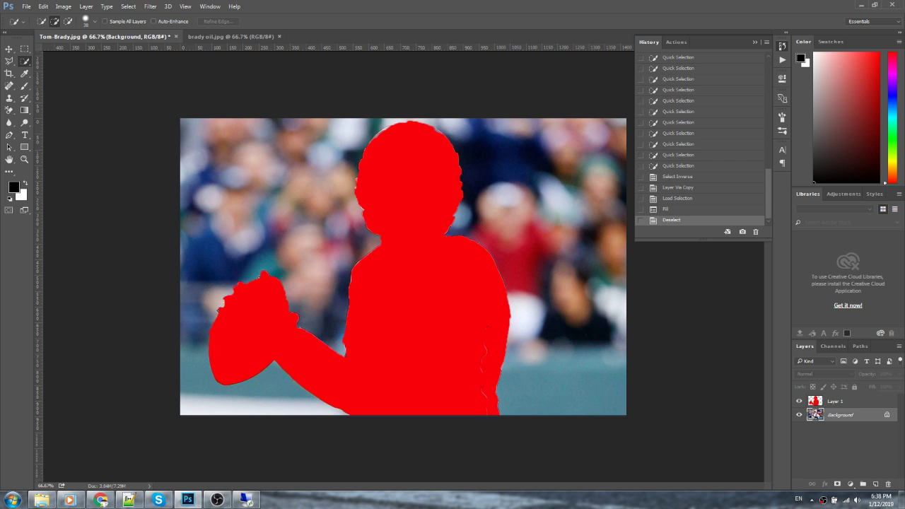
left_click(675, 42)
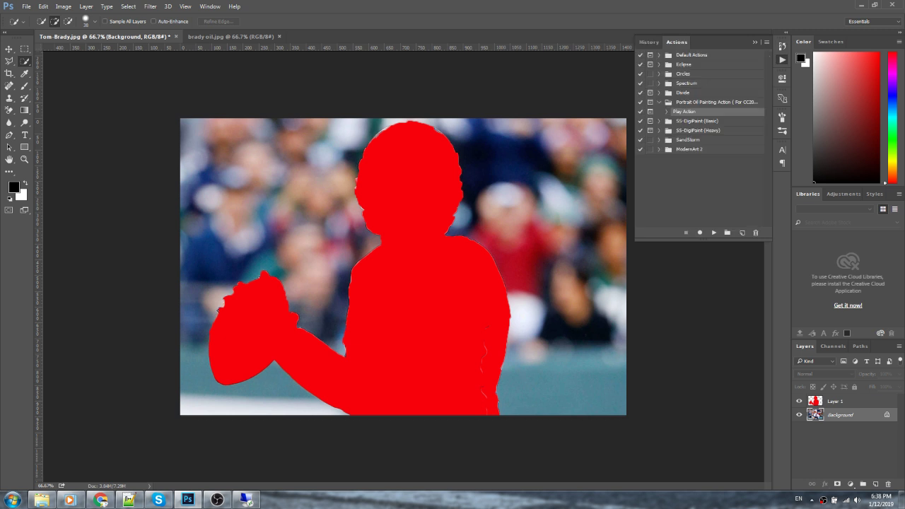
left_click(659, 101)
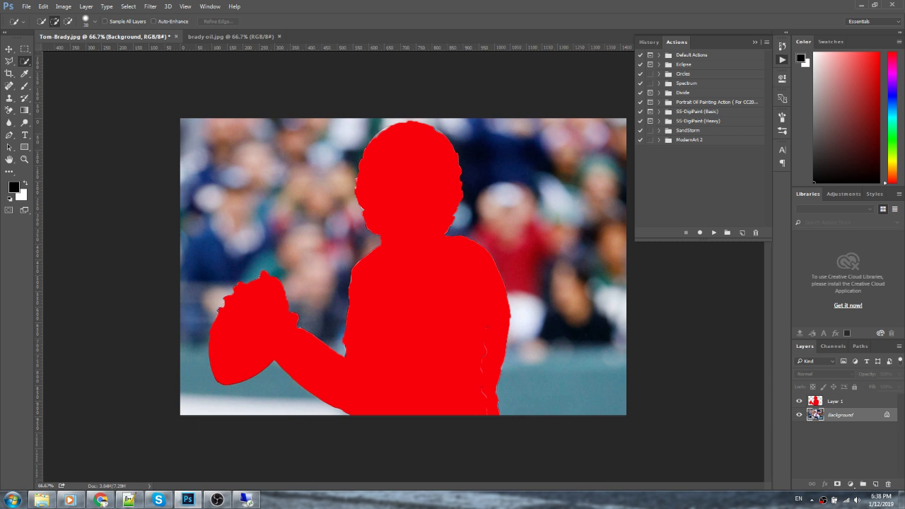
left_click(659, 102)
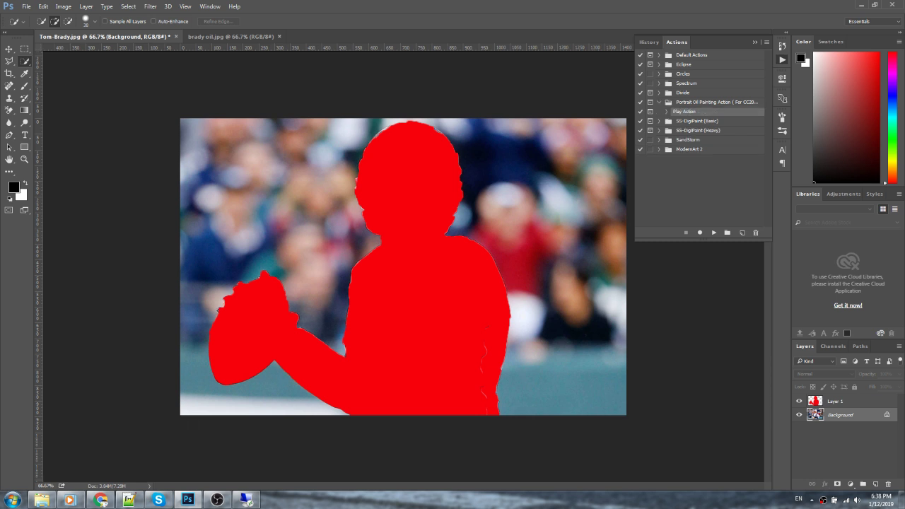
left_click(706, 102)
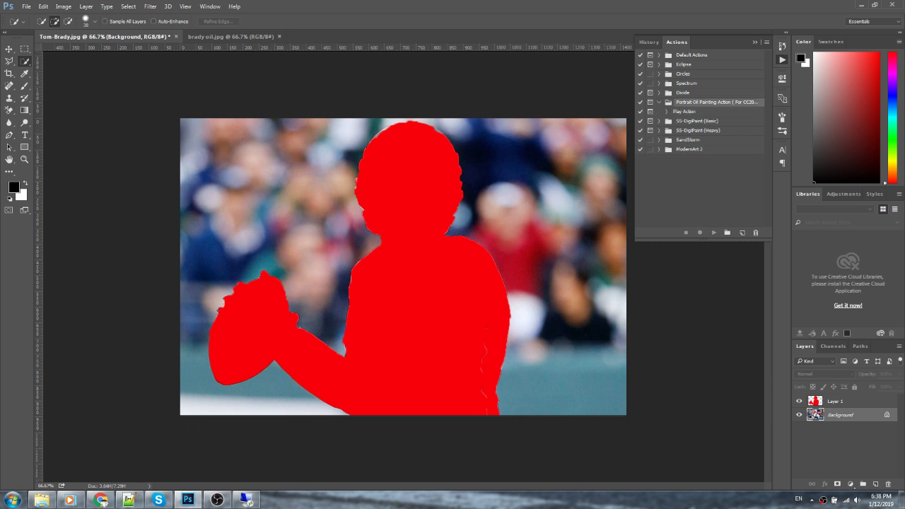
left_click(706, 111)
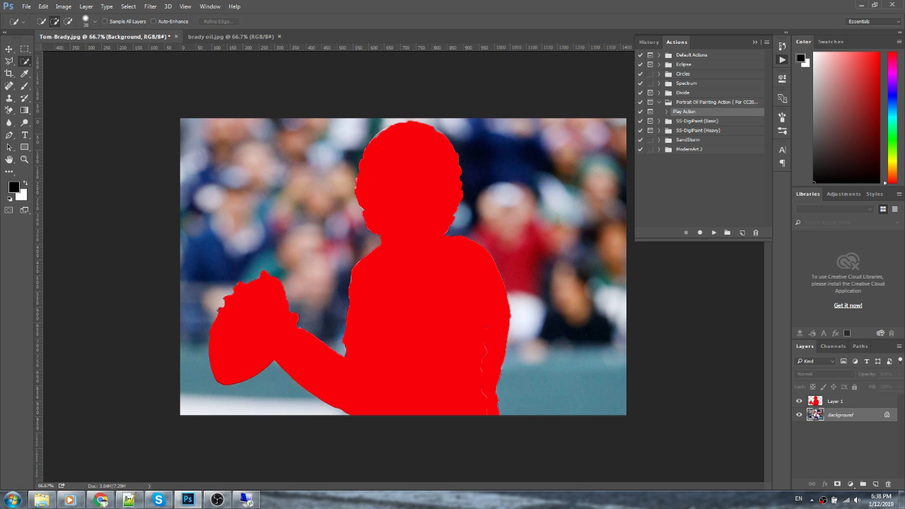
left_click(713, 232)
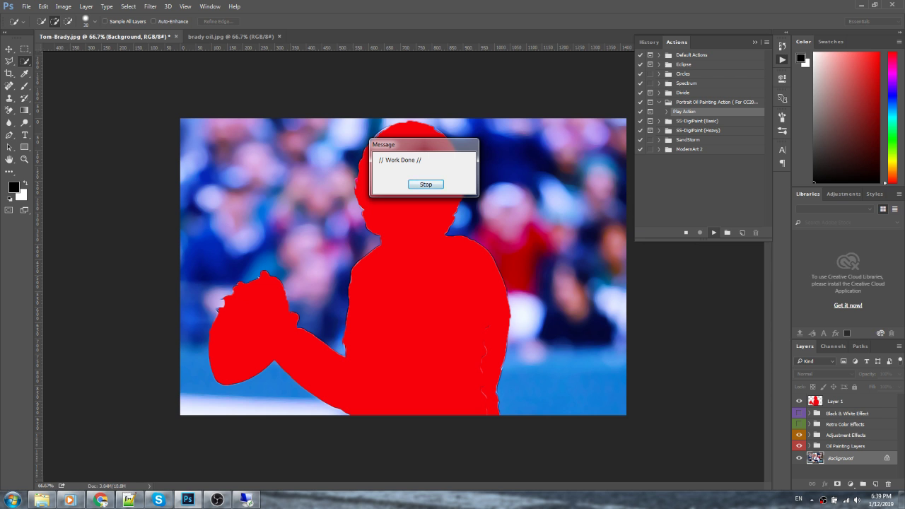
key("Return")
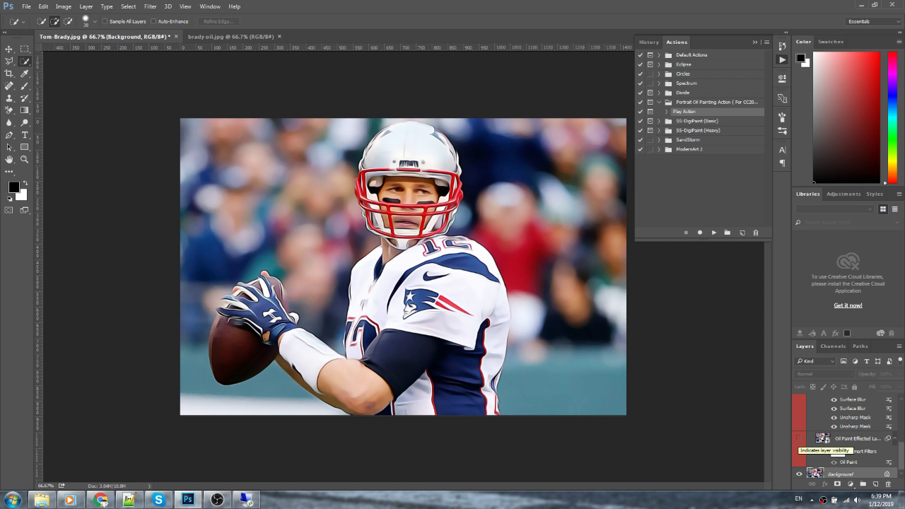
Turn on the Oil Paint Effected layer and hide the Adjustment Effects group.
left_click(799, 438)
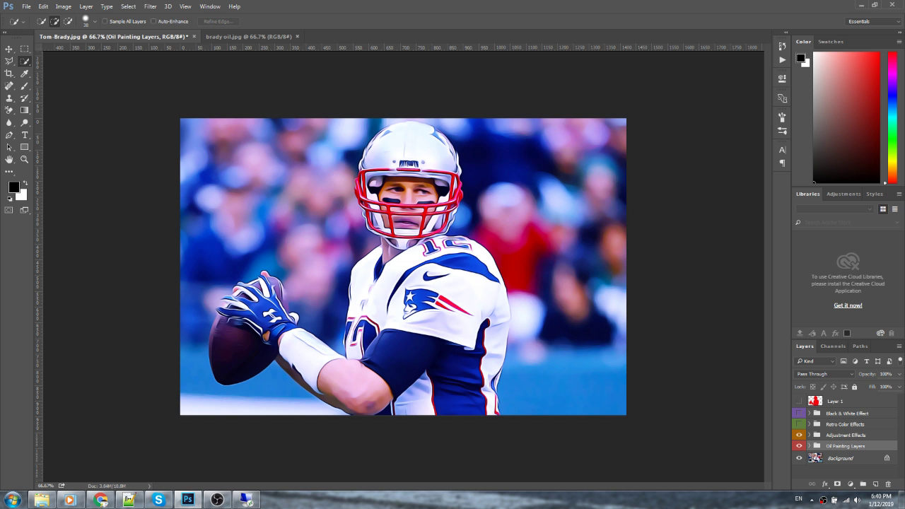
left_click(799, 434)
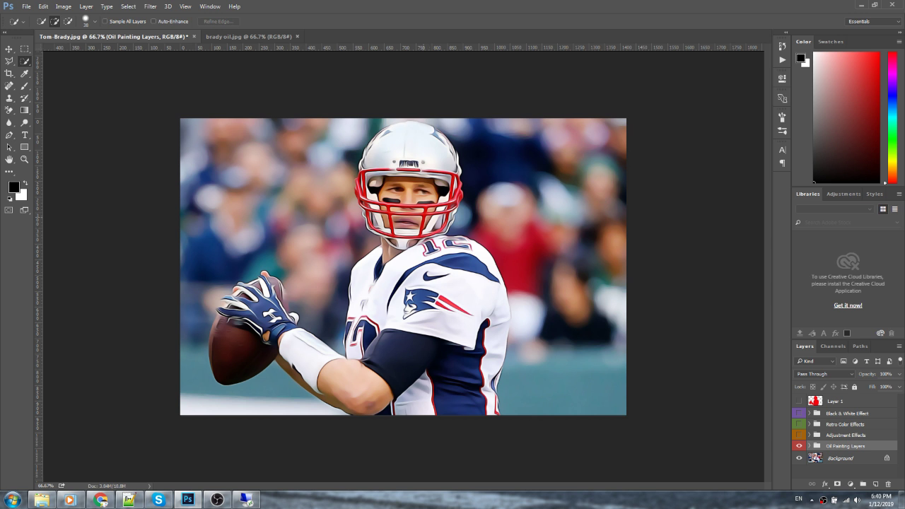
Compare the painted image with brady oil.jpg and return to Tom-Brady.jpg.
left_click(249, 36)
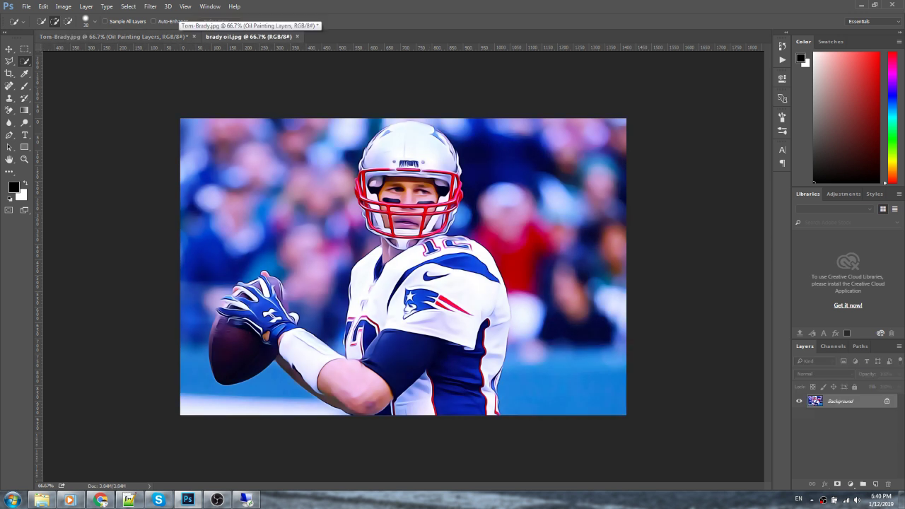
left_click(113, 37)
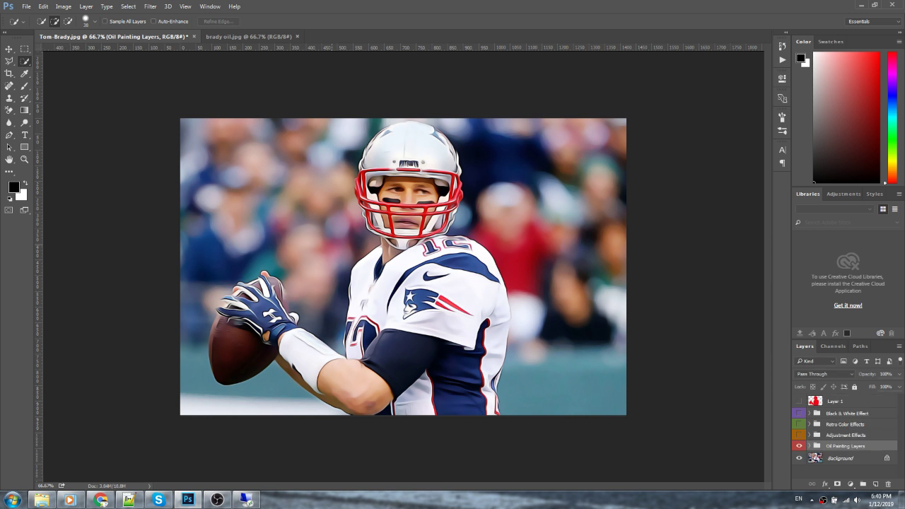